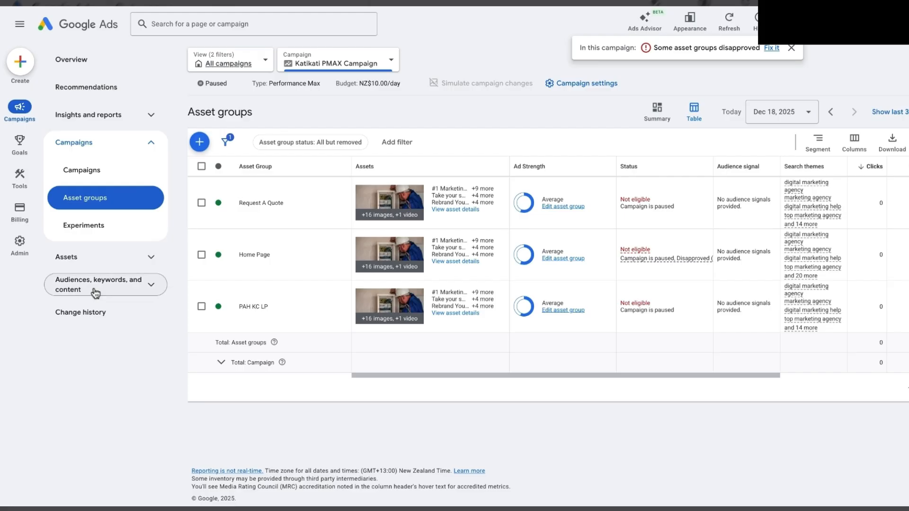
Open the Katikati PMAX Campaign's ad schedule for editing
click(95, 294)
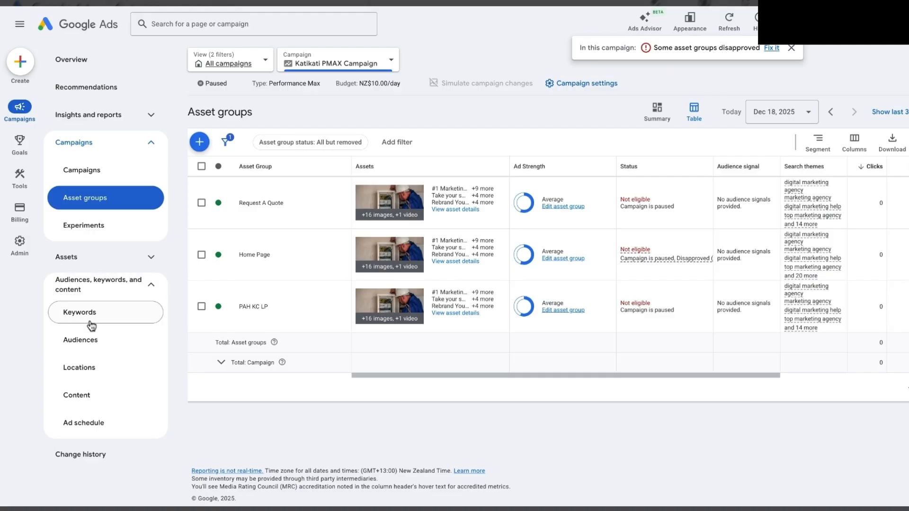
click(88, 431)
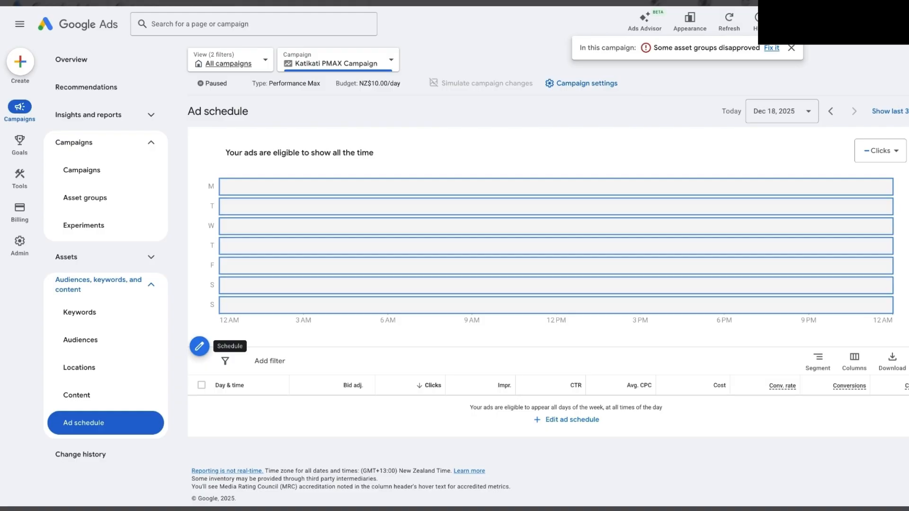
click(200, 346)
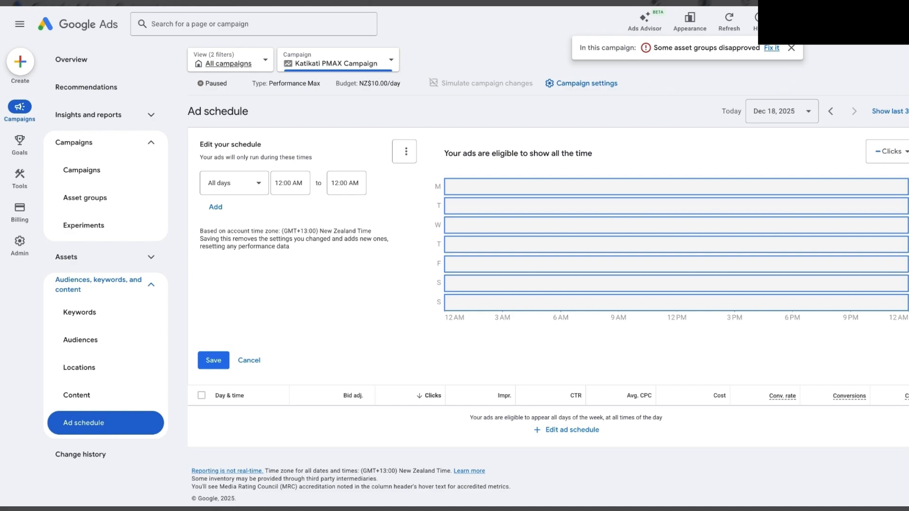
Set the schedule entry's days to Mondays - Fridays and its start time to 9:00 AM
click(241, 184)
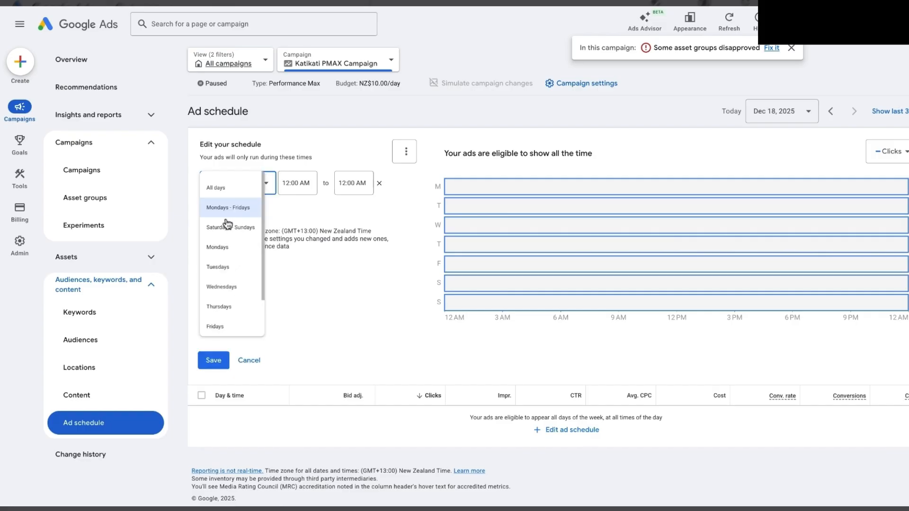
click(227, 212)
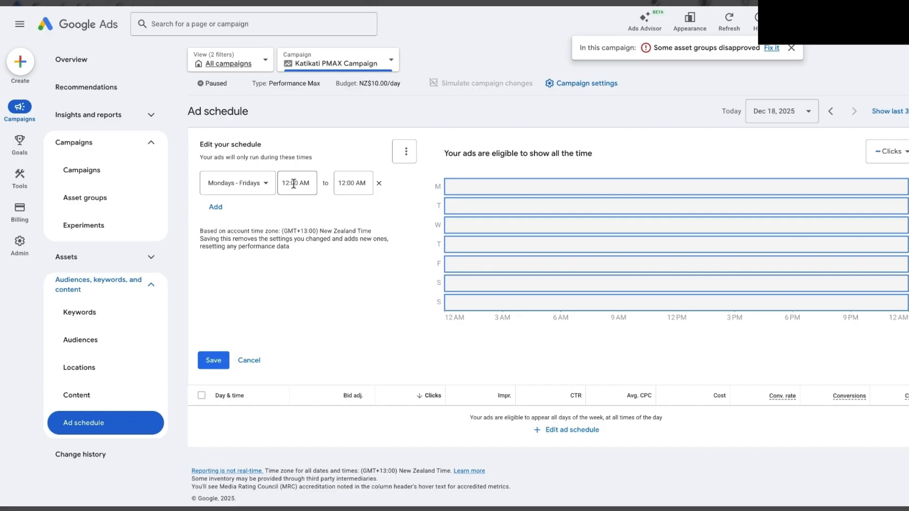
click(294, 184)
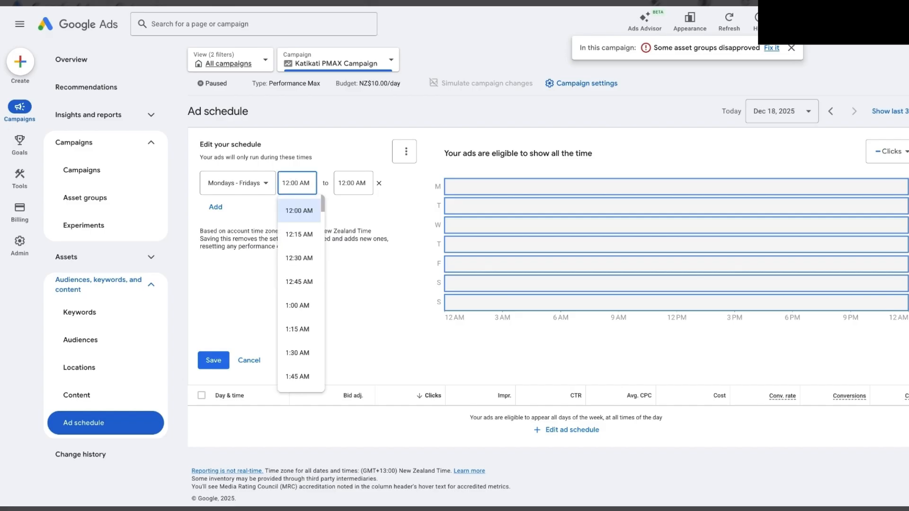
scroll(305, 268, down, 9)
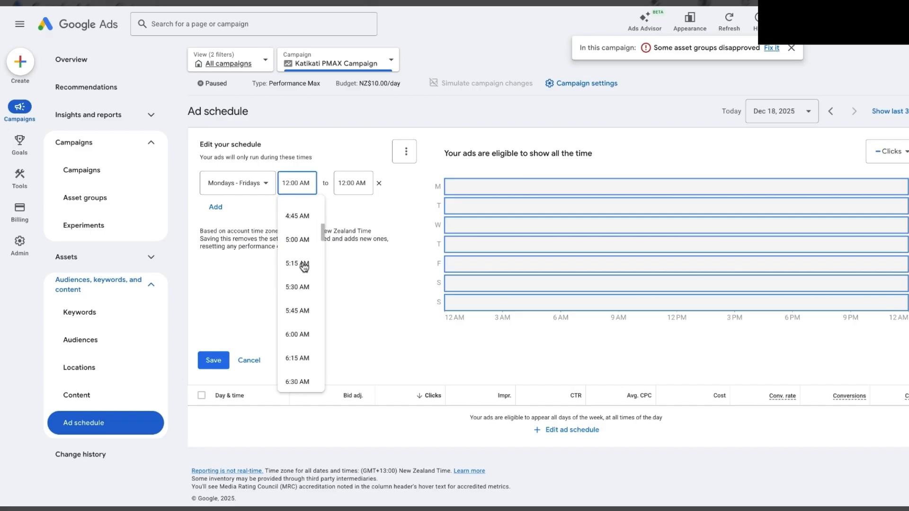
scroll(305, 268, down, 6)
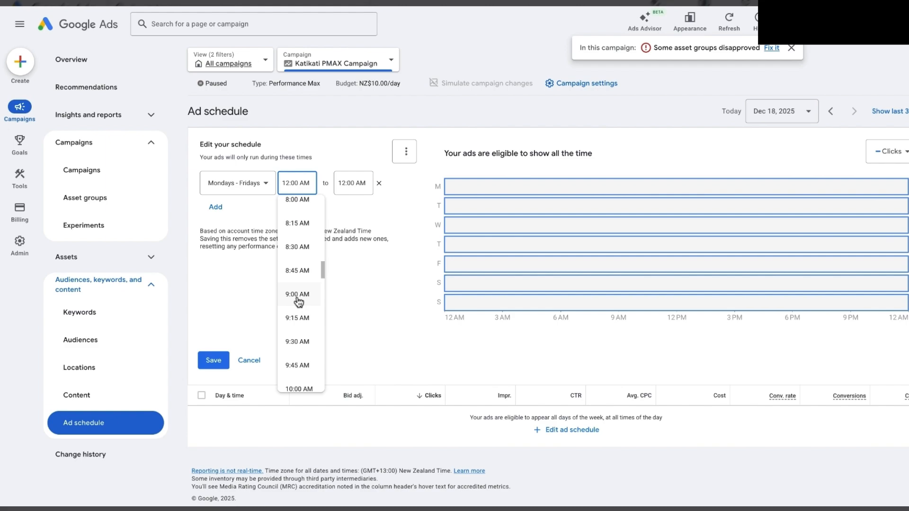
click(298, 298)
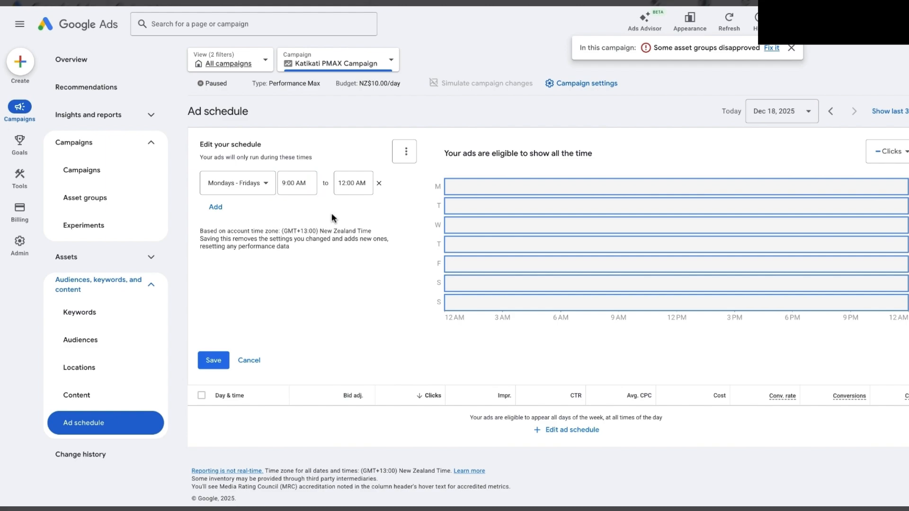
Set the Mondays - Fridays end time to 5:30 PM and save the ad schedule
click(351, 187)
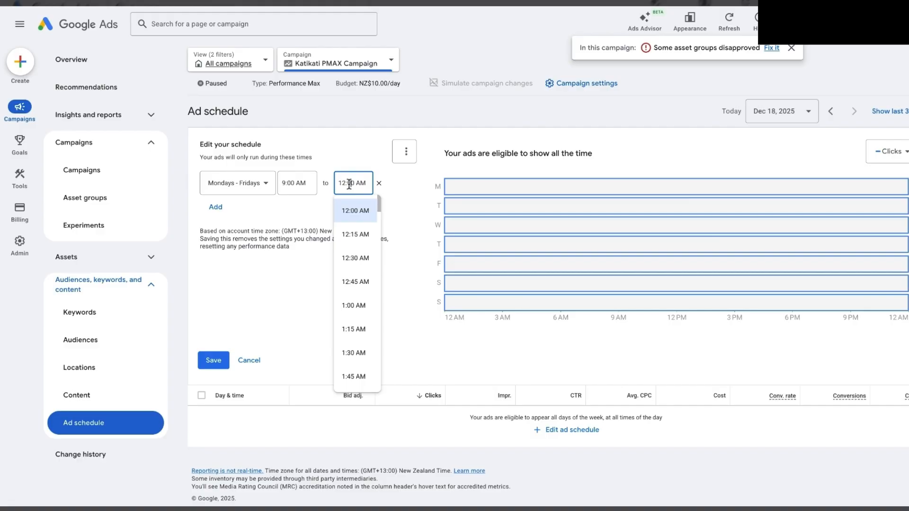
scroll(360, 248, down, 5)
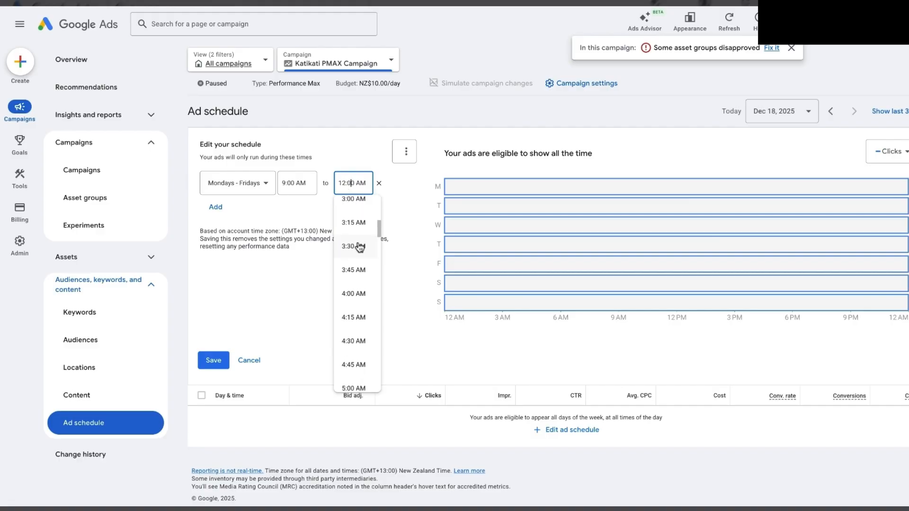
scroll(360, 247, down, 13)
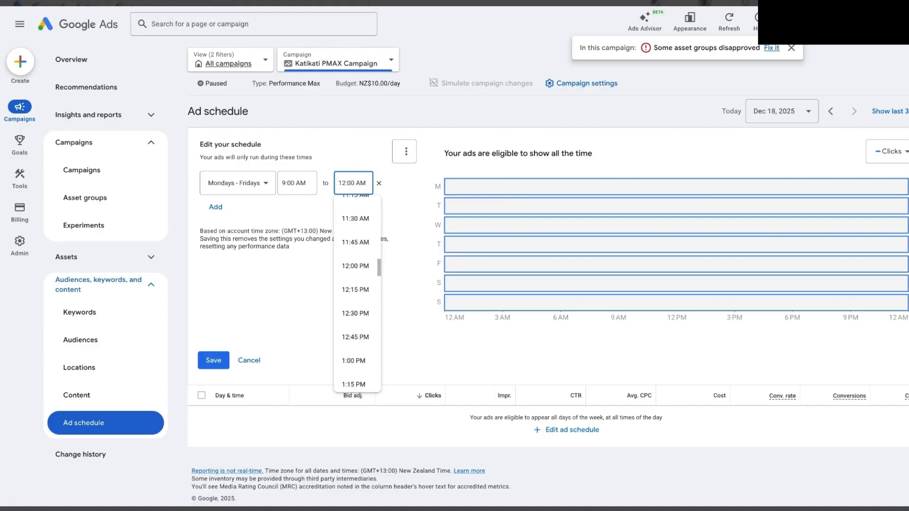
scroll(353, 300, down, 8)
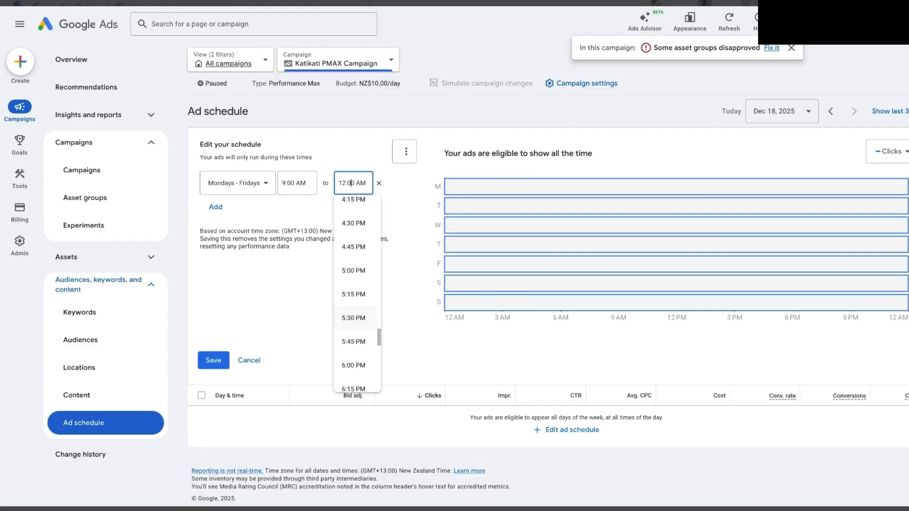
click(353, 318)
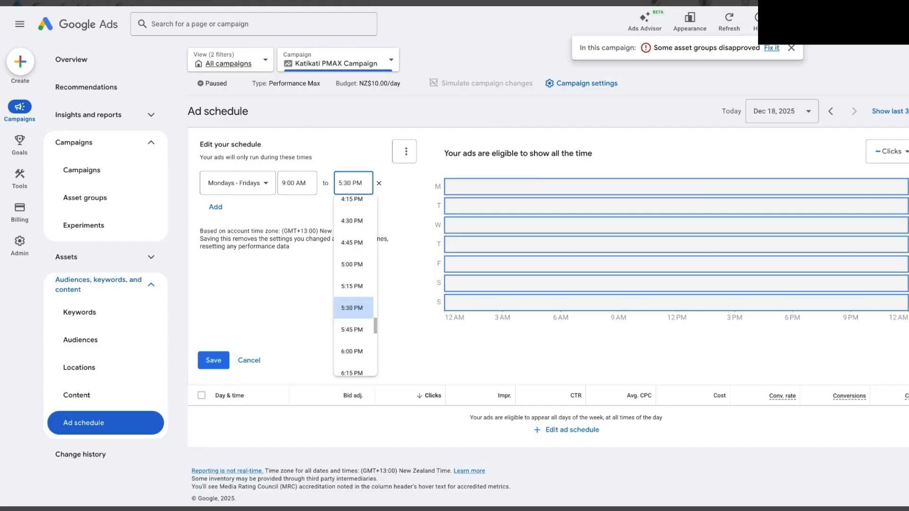
click(215, 367)
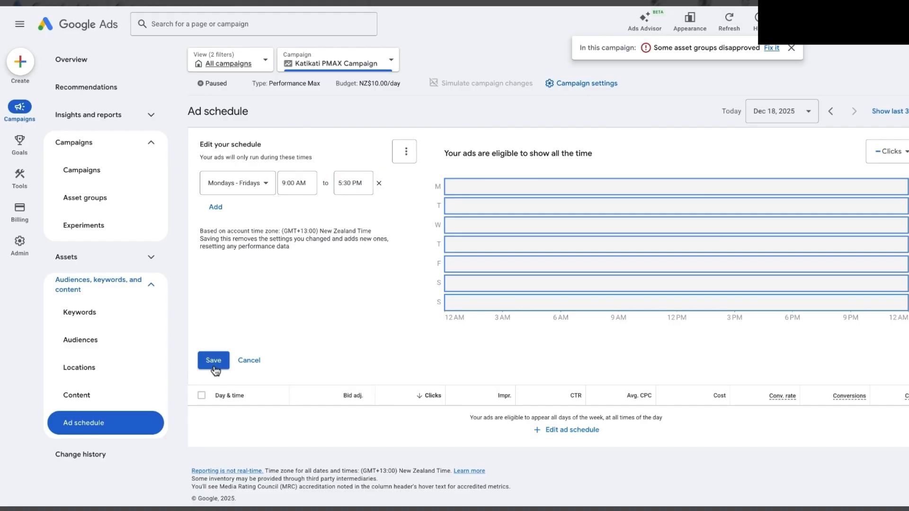
click(214, 361)
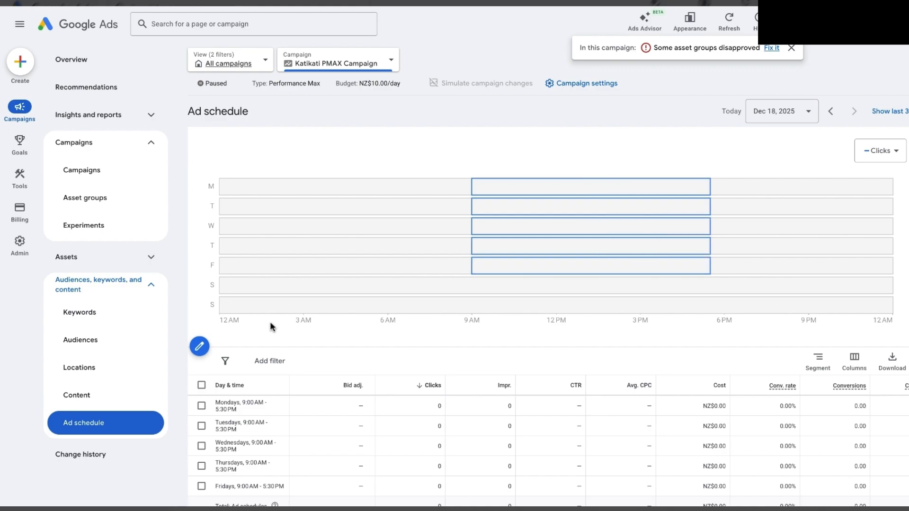
Reopen the ad schedule for editing and add a second entry for Saturdays
click(200, 347)
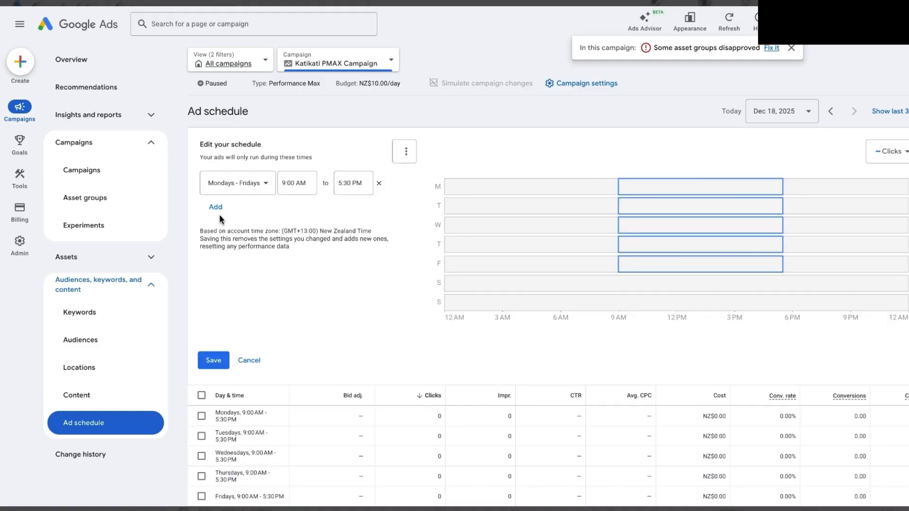
click(216, 208)
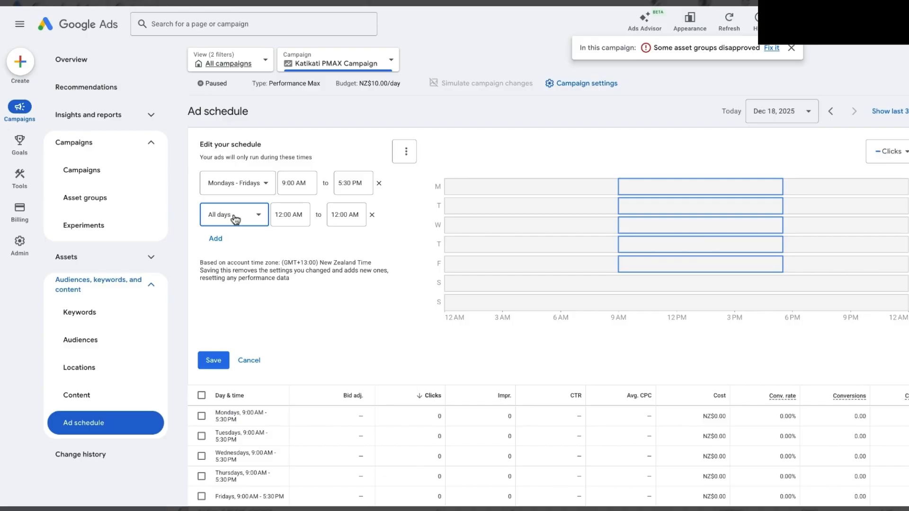
click(235, 218)
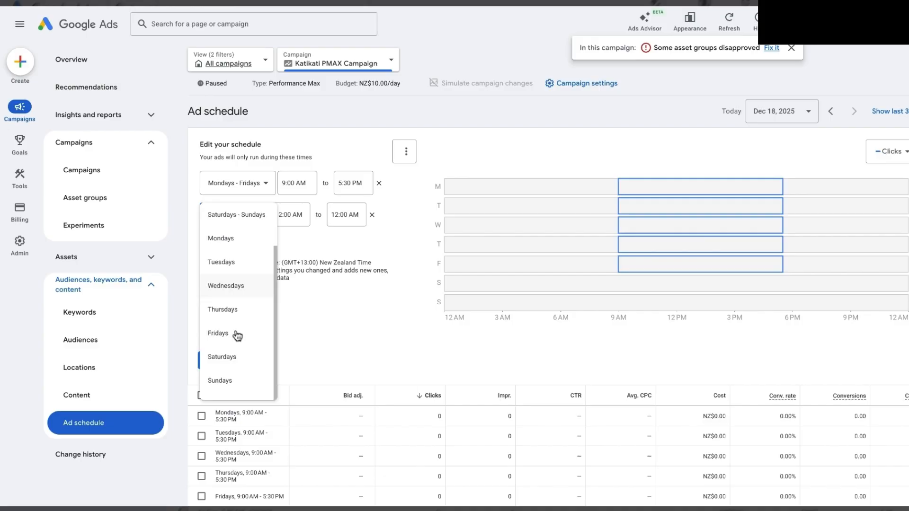
click(222, 357)
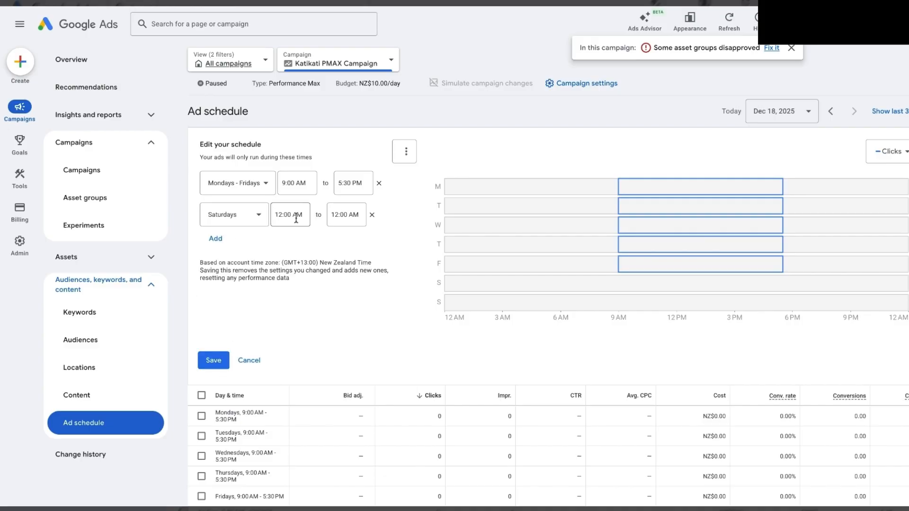
Set the Saturdays start time to 9:00 AM
click(296, 218)
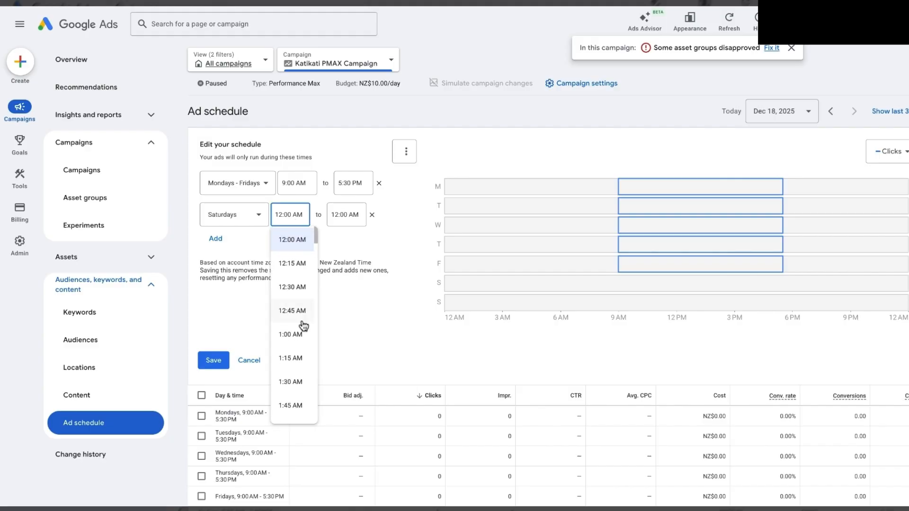
scroll(303, 326, down, 4)
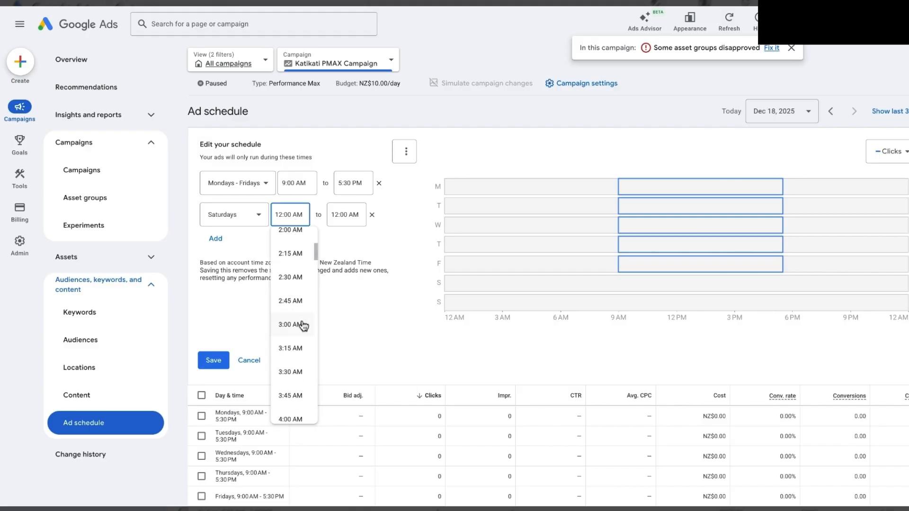
scroll(303, 326, down, 9)
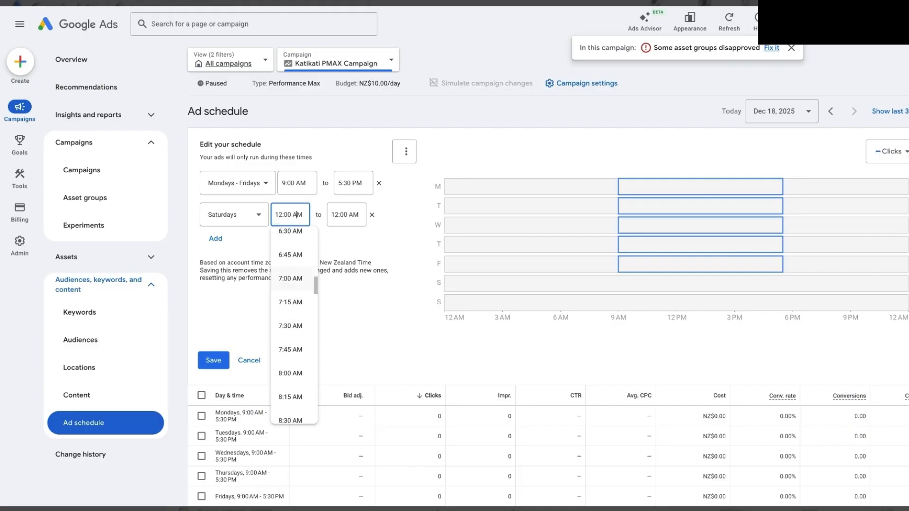
scroll(291, 335, down, 2)
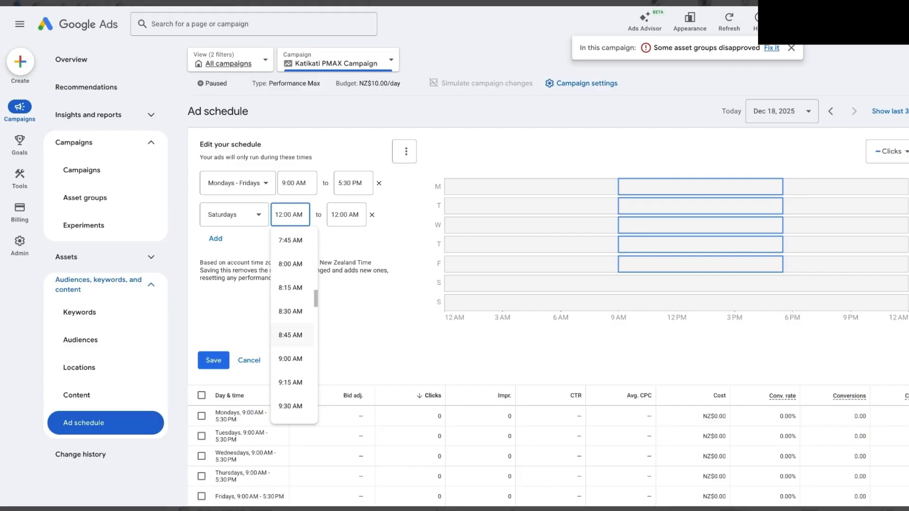
click(290, 359)
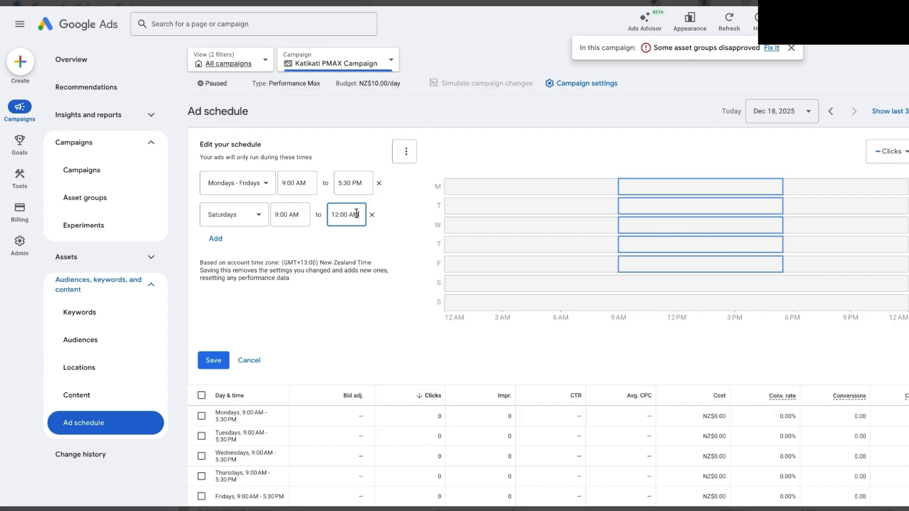
Set the Saturdays end time to 12:00 PM and save the ad schedule
click(357, 214)
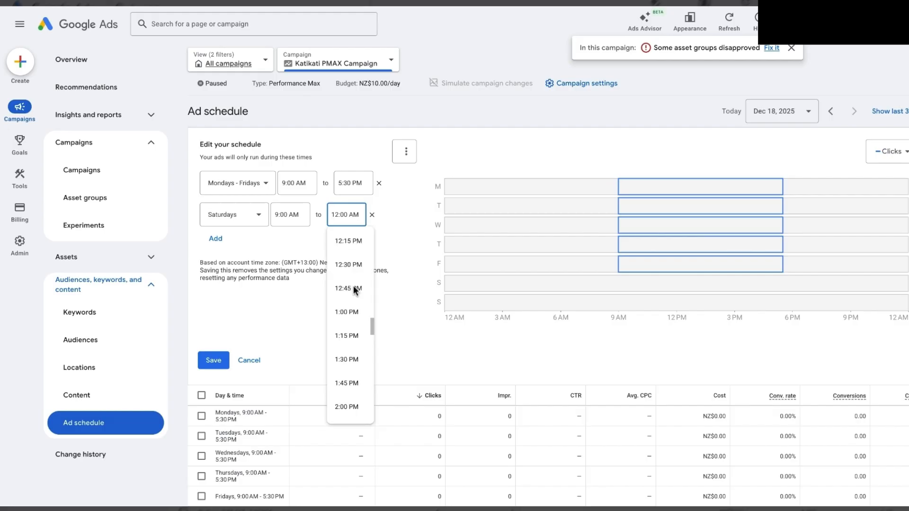
scroll(354, 285, up, 1)
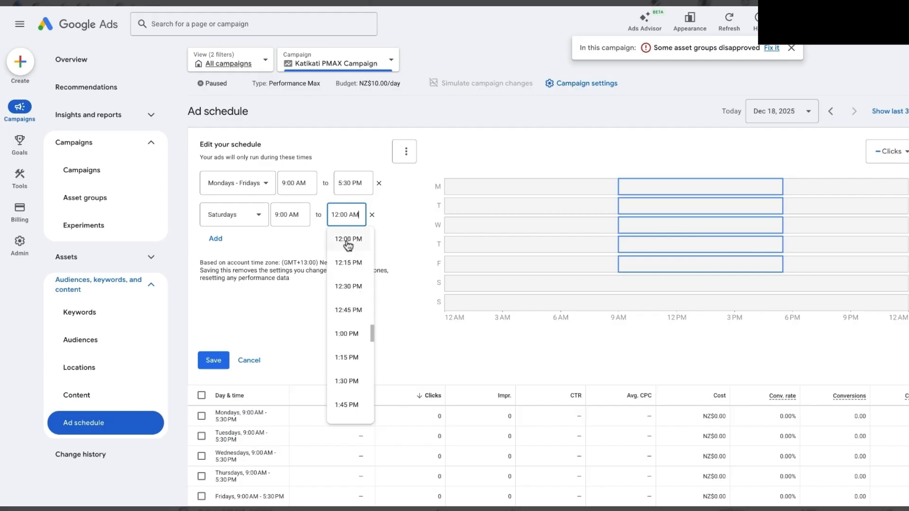
click(348, 240)
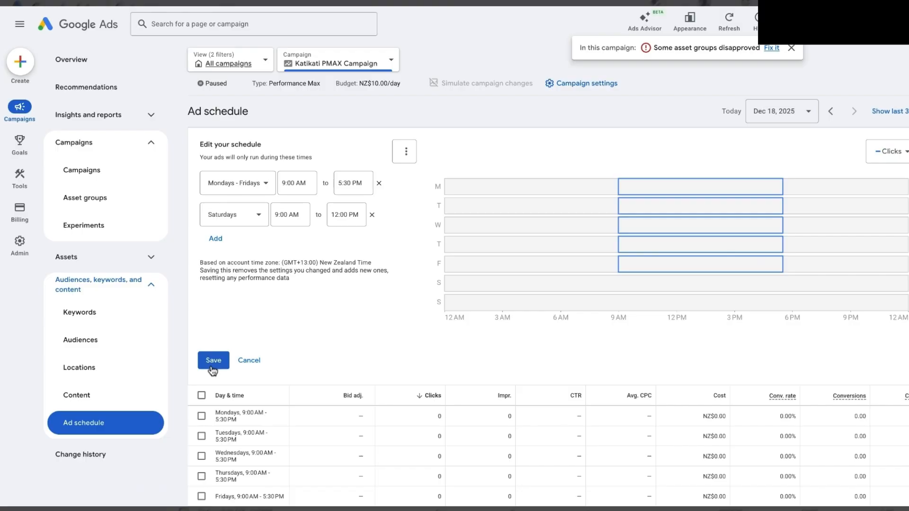
click(213, 361)
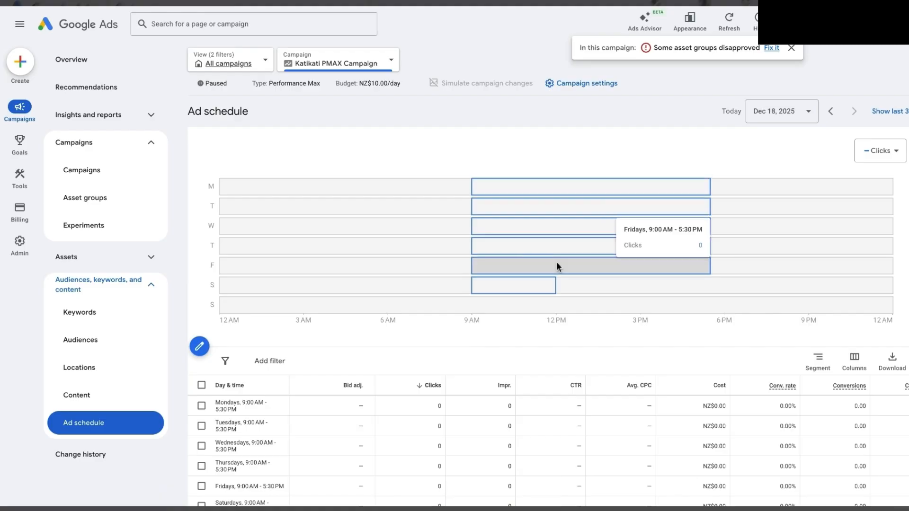
Remove the Saturdays entry from the ad schedule and save the change
click(541, 287)
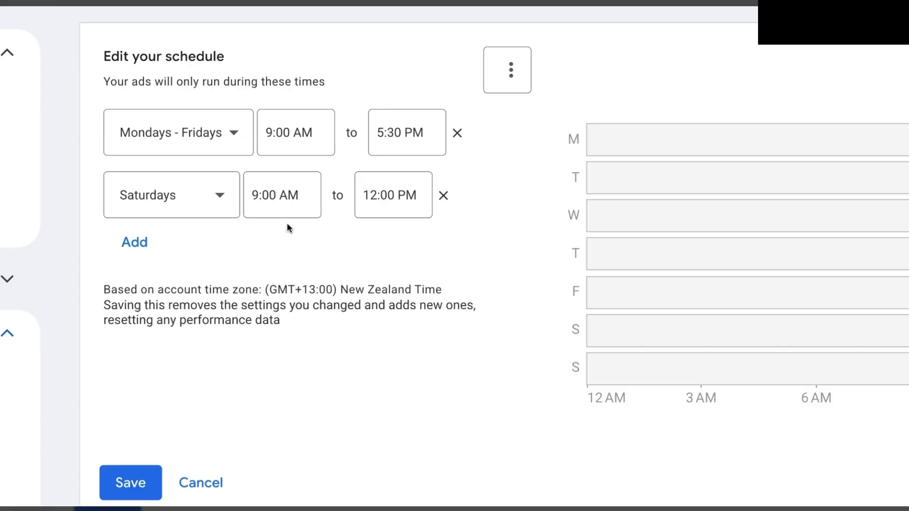
click(446, 198)
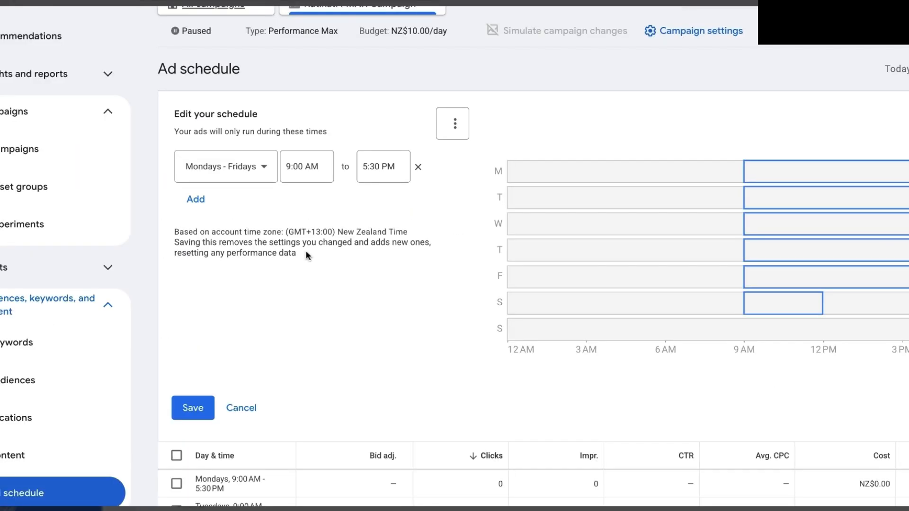
click(205, 414)
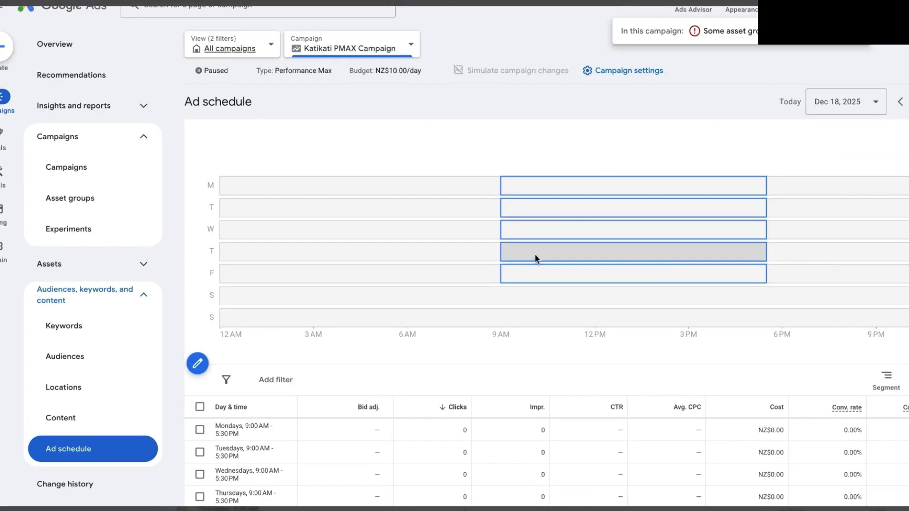
Reopen the schedule editor, check the day options on a new entry, and remove that entry
click(562, 194)
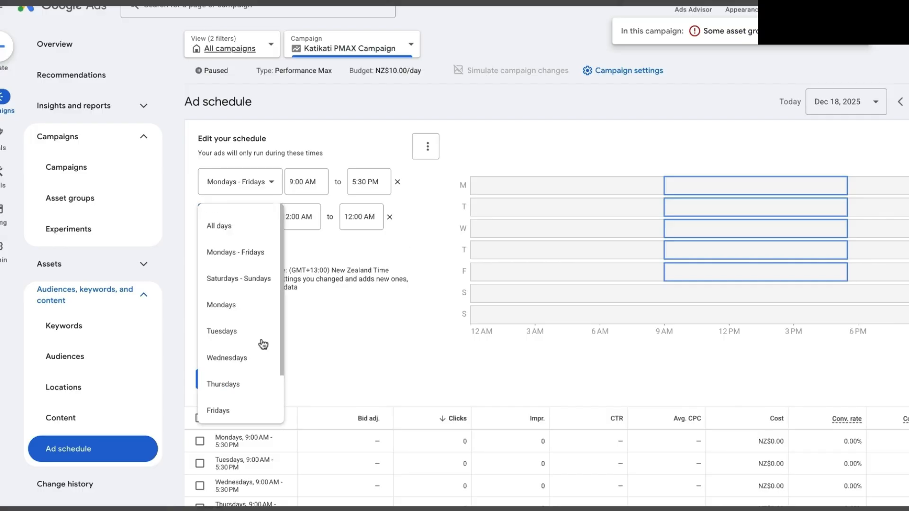
scroll(263, 344, down, 2)
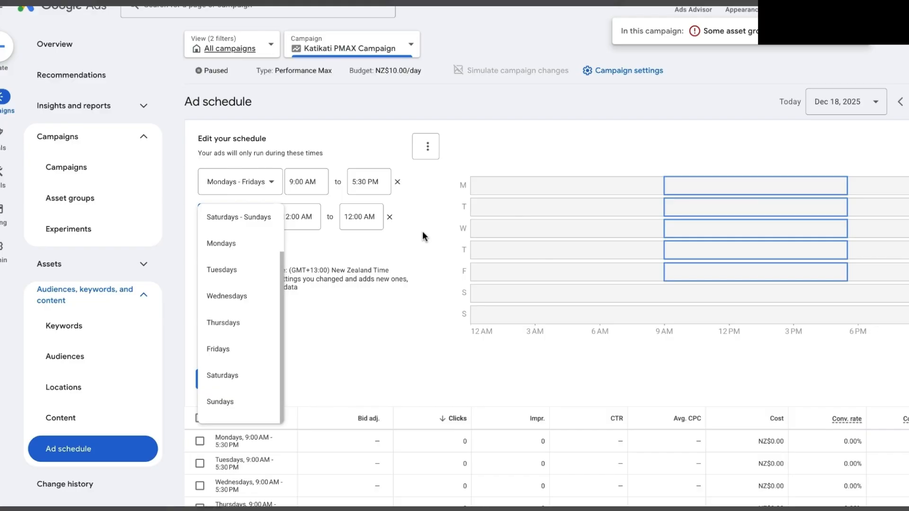
click(422, 231)
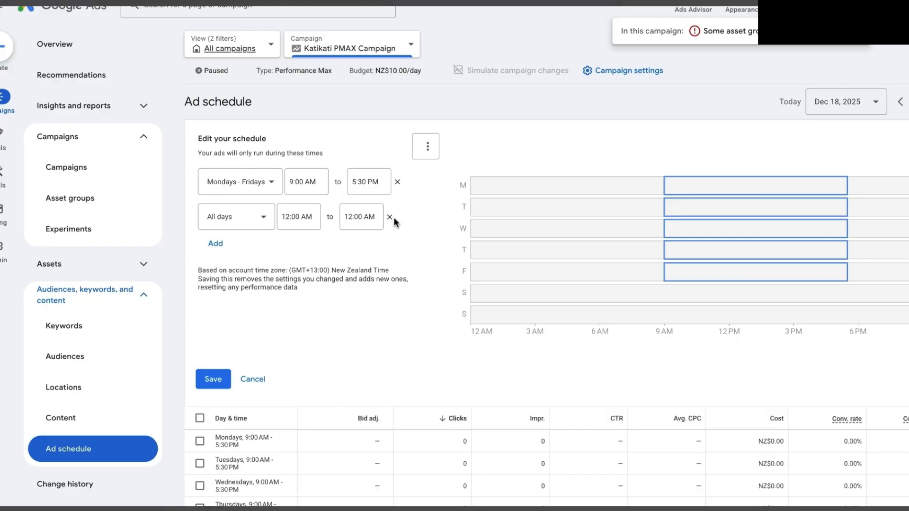
click(389, 217)
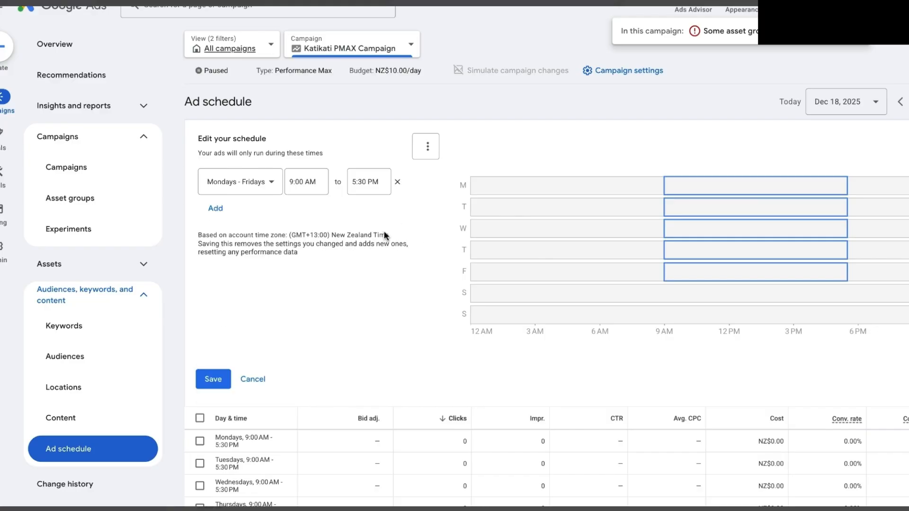
Examine the 12-hour and 24-hour clock format options for the ad schedule
click(428, 149)
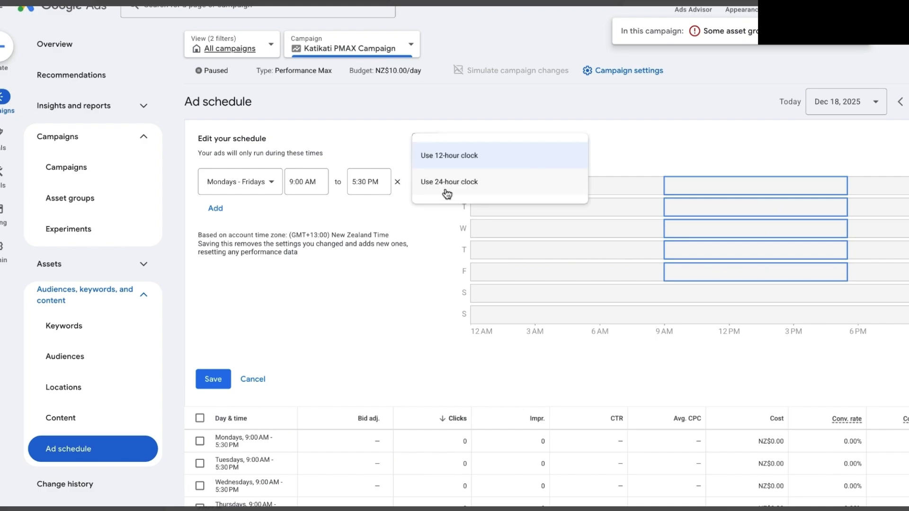
click(447, 193)
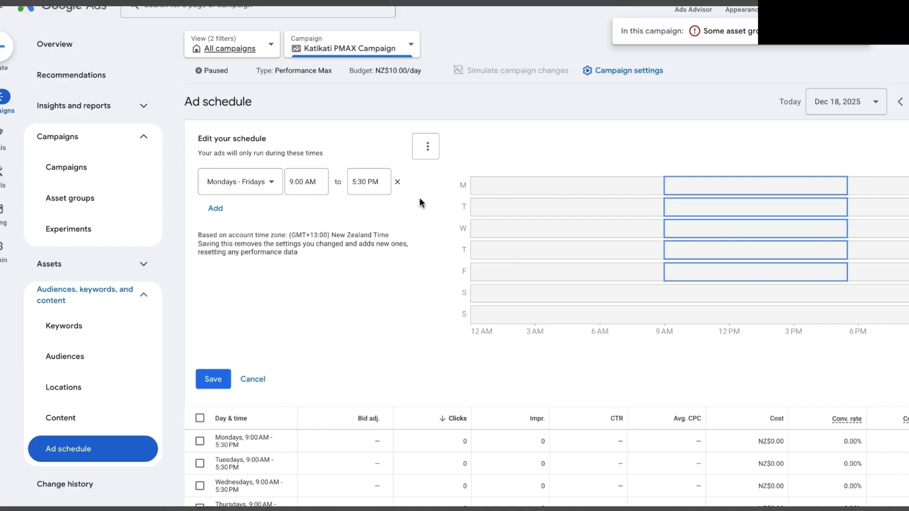
click(428, 148)
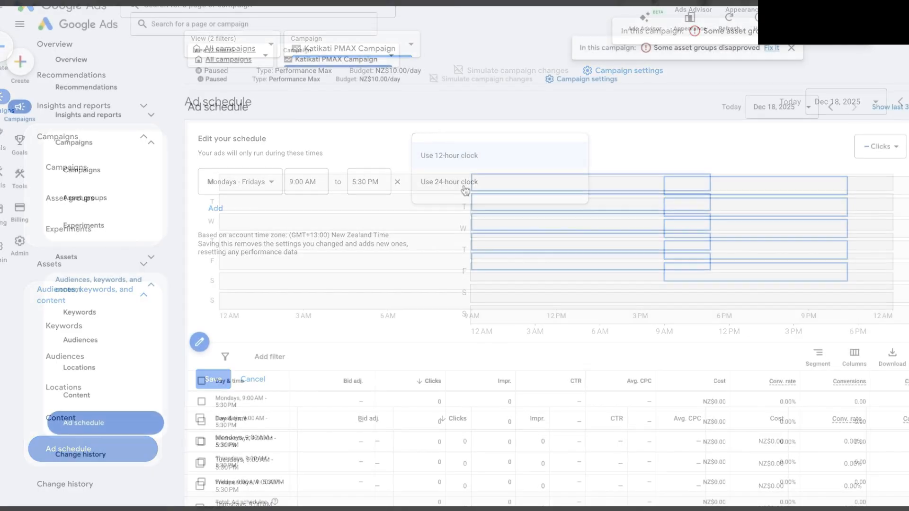